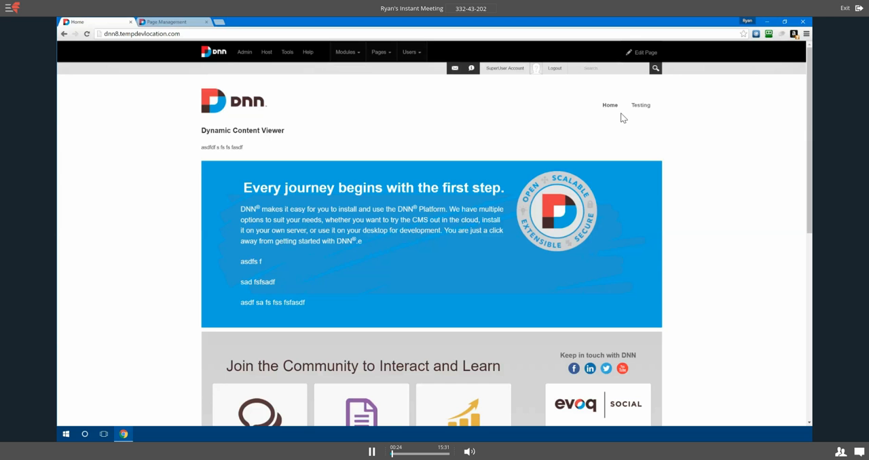
- Open the Home page's settings and look over its page details and advanced settings
{"action": "mouse_move", "coordinate": [642, 113]}
{"action": "mouse_move", "coordinate": [645, 61]}
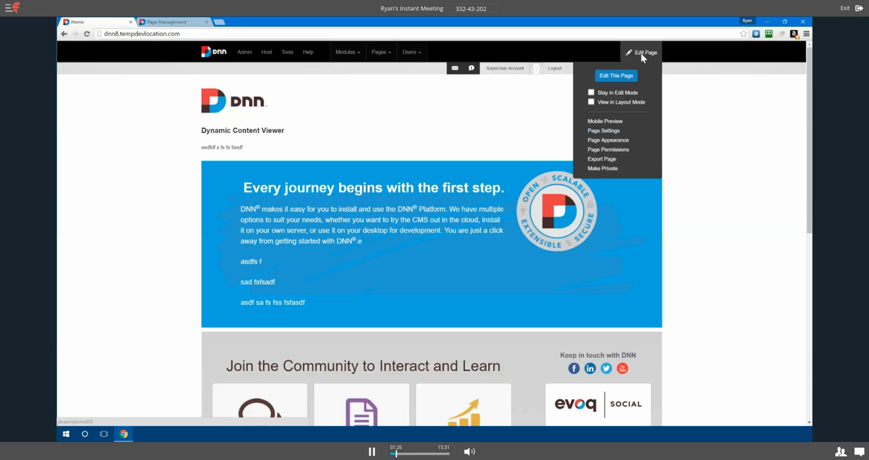
{"action": "left_click", "coordinate": [623, 141]}
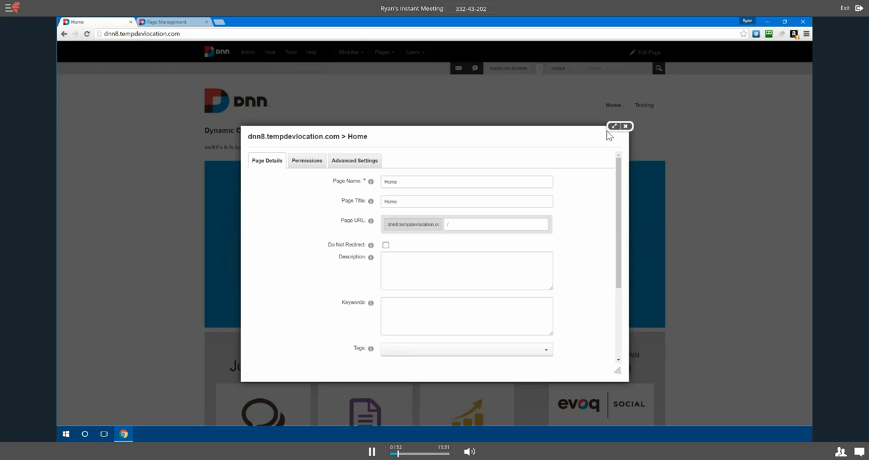
{"action": "scroll", "coordinate": [588, 241], "scroll_direction": "down", "scroll_amount": 3}
{"action": "scroll", "coordinate": [290, 171], "scroll_direction": "up", "scroll_amount": 3}
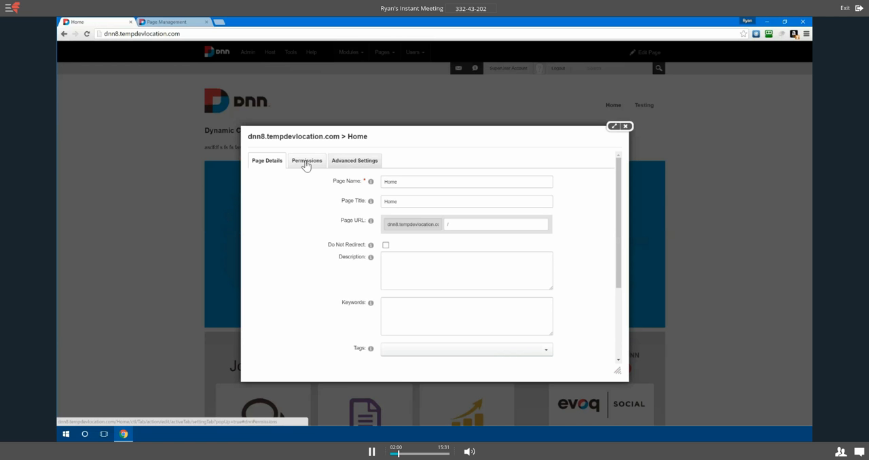
{"action": "left_click", "coordinate": [353, 162]}
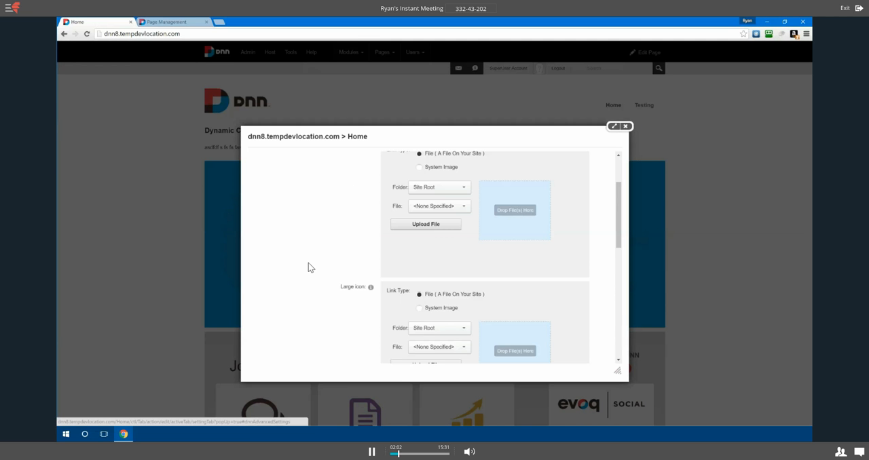
{"action": "scroll", "coordinate": [341, 192], "scroll_direction": "up", "scroll_amount": 1}
- Review the Home page's detail fields, including name, description, keywords, the available parent pages and menu inclusion
{"action": "left_click", "coordinate": [273, 163]}
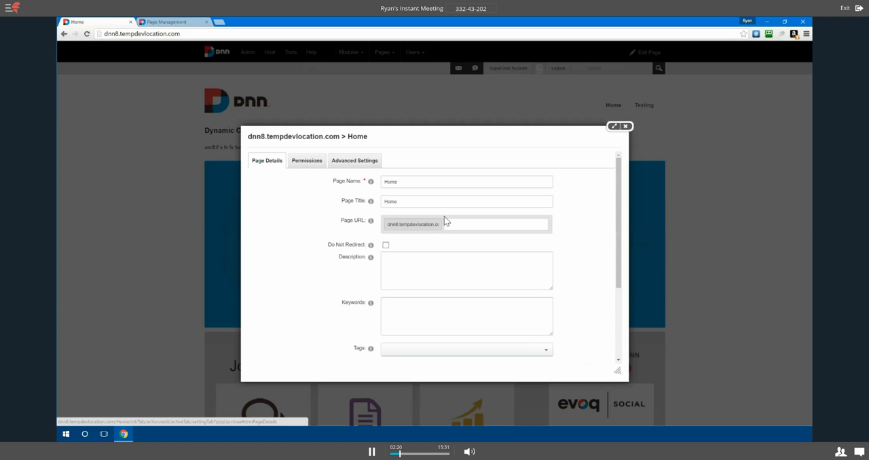
{"action": "left_click_drag", "start_coordinate": [398, 183], "coordinate": [383, 183]}
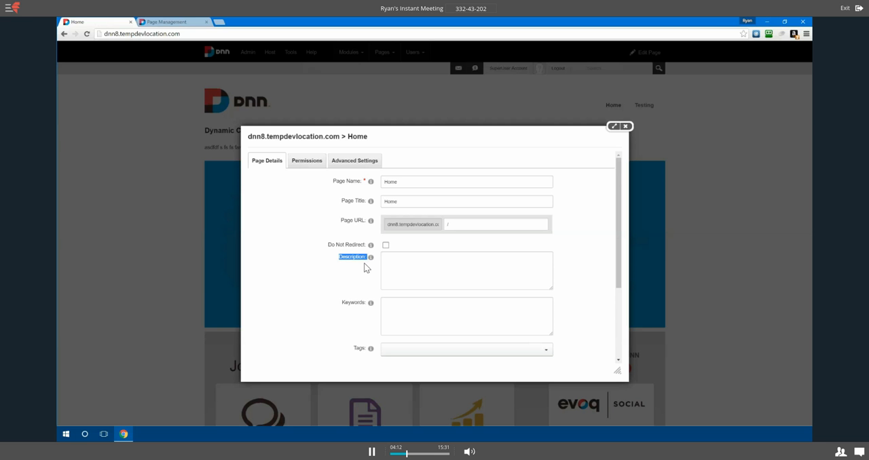
{"action": "scroll", "coordinate": [320, 273], "scroll_direction": "down", "scroll_amount": 1}
{"action": "scroll", "coordinate": [321, 270], "scroll_direction": "down", "scroll_amount": 1}
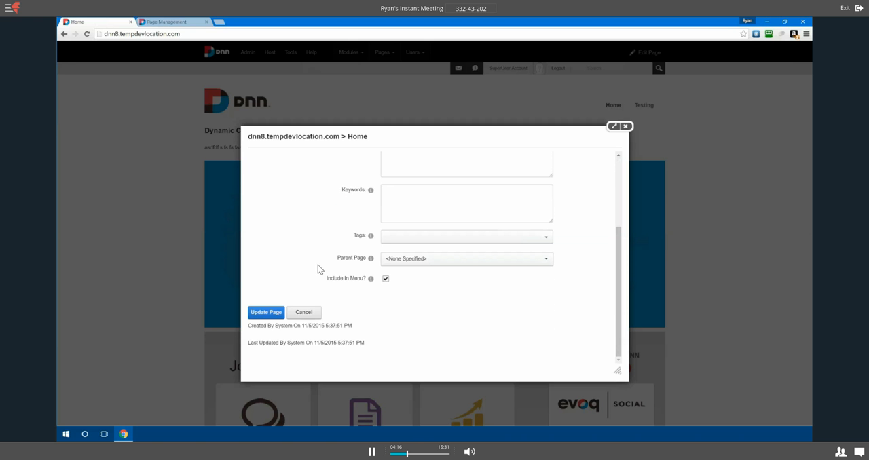
{"action": "left_click", "coordinate": [547, 264]}
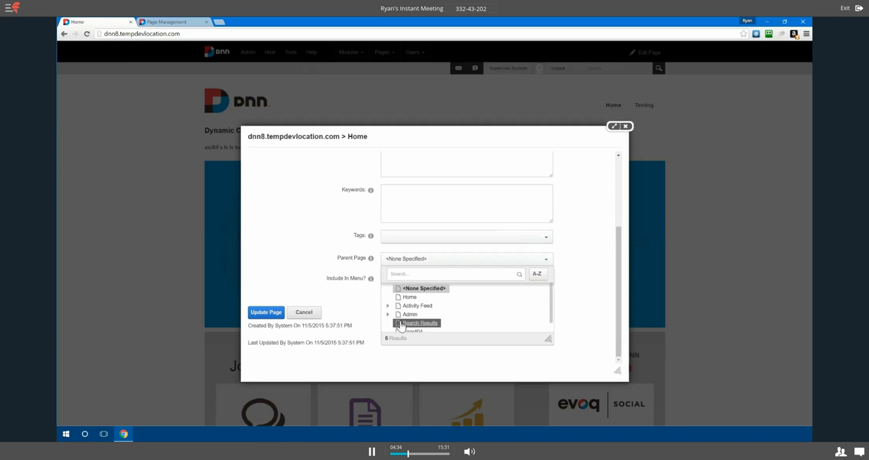
{"action": "scroll", "coordinate": [549, 319], "scroll_direction": "down", "scroll_amount": 1}
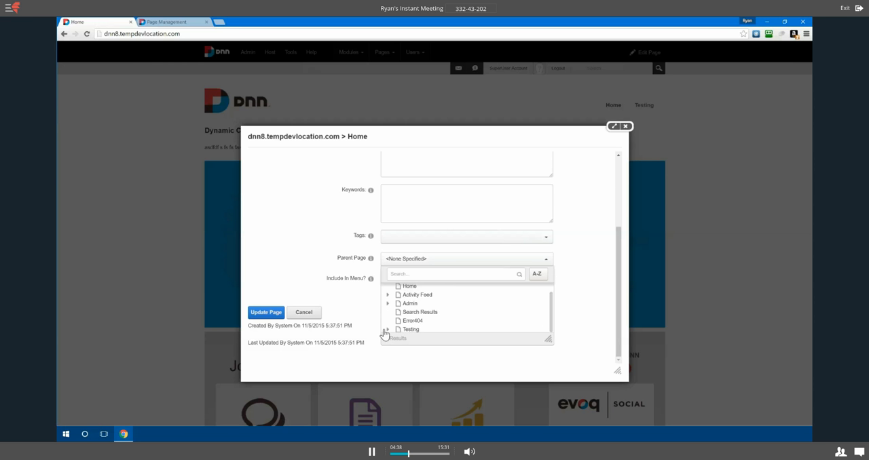
{"action": "scroll", "coordinate": [412, 326], "scroll_direction": "down", "scroll_amount": 1}
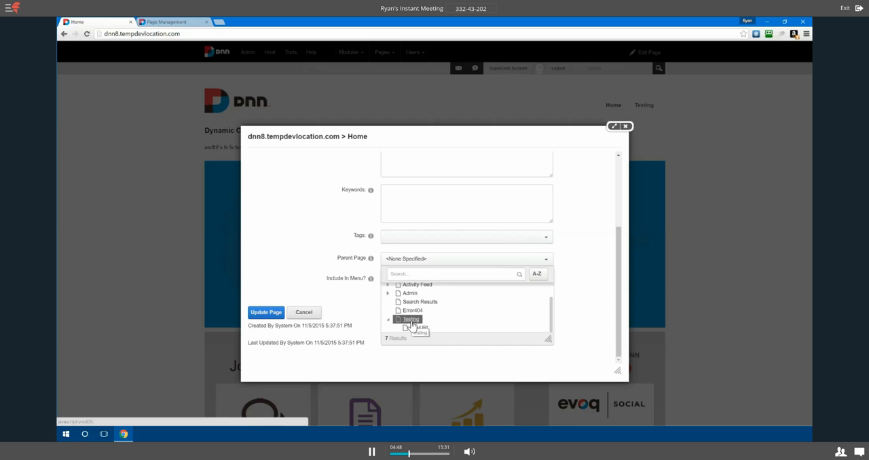
{"action": "left_click", "coordinate": [317, 262]}
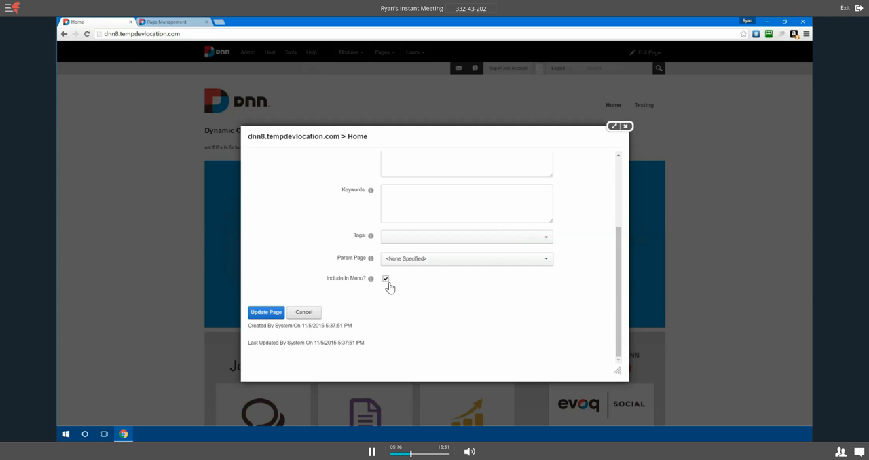
{"action": "scroll", "coordinate": [561, 326], "scroll_direction": "up", "scroll_amount": 1}
{"action": "scroll", "coordinate": [561, 326], "scroll_direction": "up", "scroll_amount": 1}
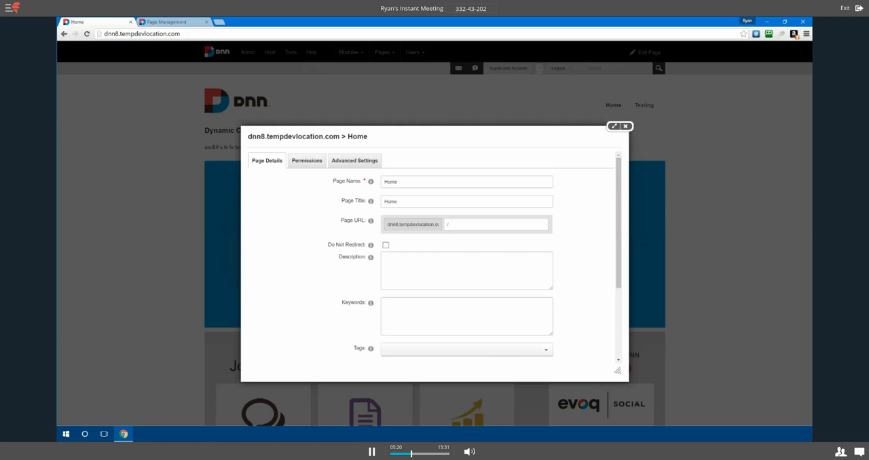
- Review the Home page's permissions and advanced settings, including theme, container and header tags, and close the settings without saving
{"action": "left_click", "coordinate": [307, 163]}
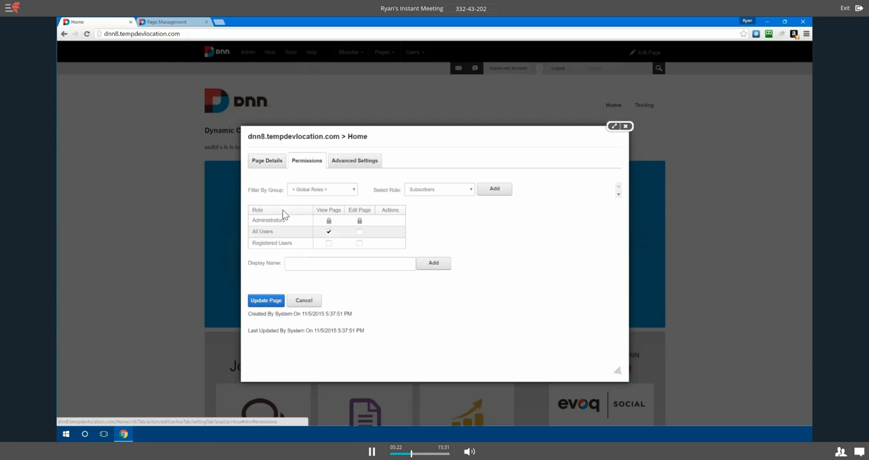
{"action": "left_click", "coordinate": [344, 161]}
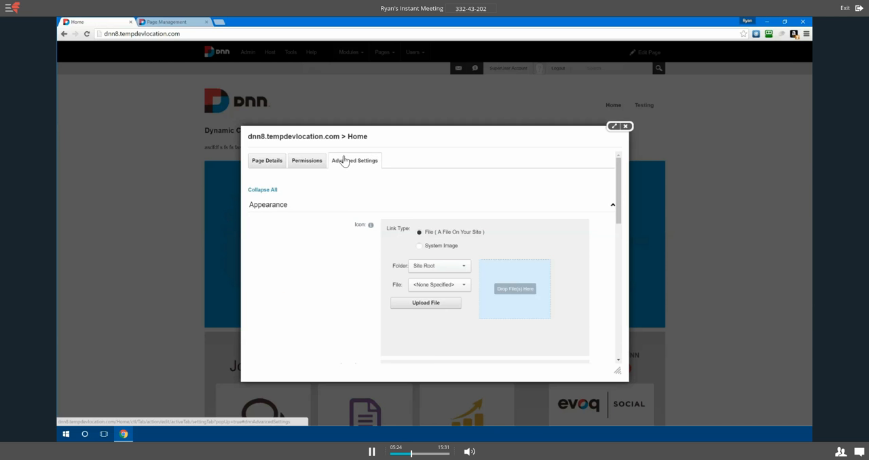
{"action": "scroll", "coordinate": [322, 278], "scroll_direction": "down", "scroll_amount": 1}
{"action": "scroll", "coordinate": [322, 278], "scroll_direction": "down", "scroll_amount": 2}
{"action": "scroll", "coordinate": [322, 277], "scroll_direction": "down", "scroll_amount": 1}
{"action": "scroll", "coordinate": [322, 278], "scroll_direction": "down", "scroll_amount": 1}
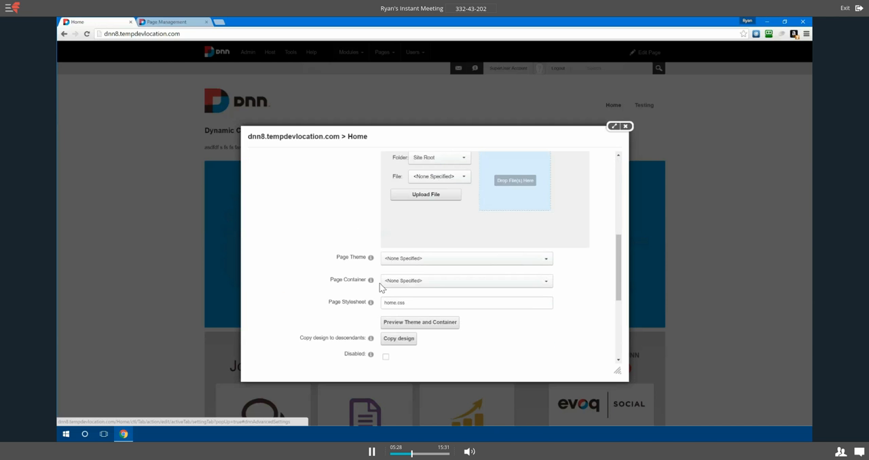
{"action": "scroll", "coordinate": [294, 252], "scroll_direction": "down", "scroll_amount": 1}
{"action": "scroll", "coordinate": [294, 252], "scroll_direction": "down", "scroll_amount": 3}
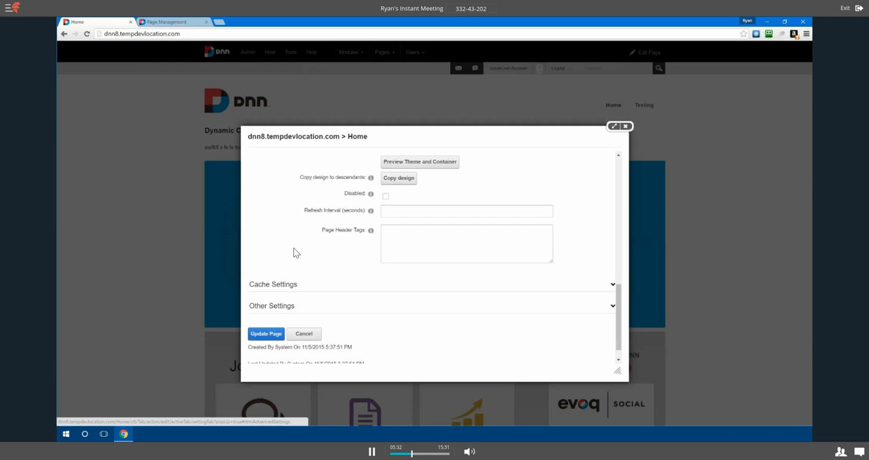
{"action": "scroll", "coordinate": [319, 250], "scroll_direction": "down", "scroll_amount": 1}
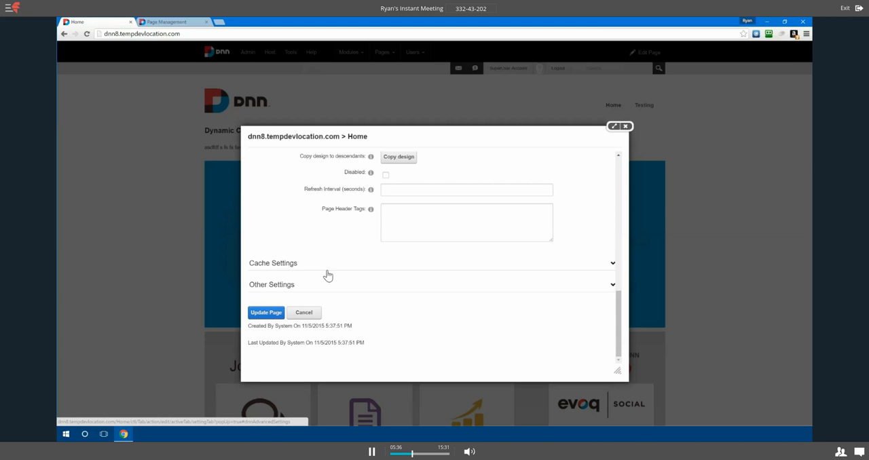
{"action": "left_click", "coordinate": [306, 314]}
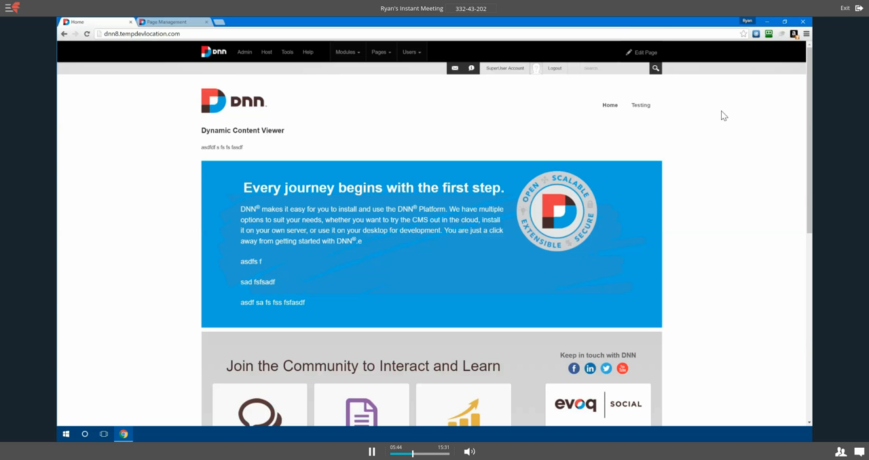
- Switch to the Page Management page and examine the website page tree, legend and Home page settings
{"action": "mouse_move", "coordinate": [638, 57]}
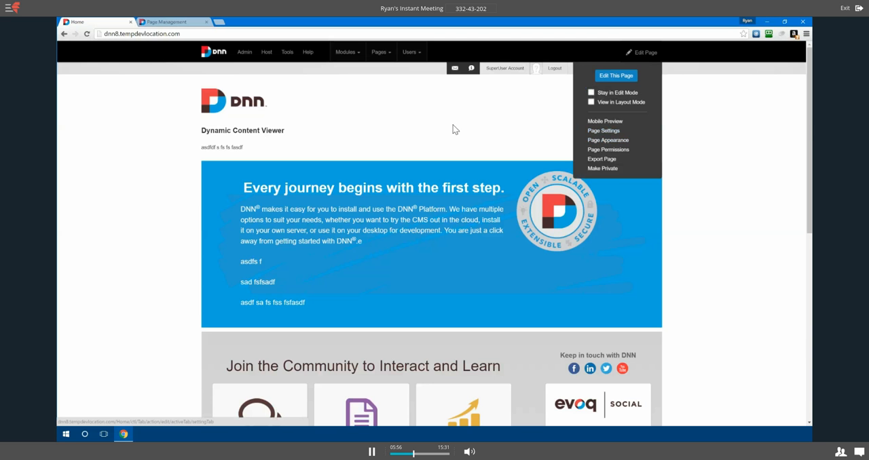
{"action": "mouse_move", "coordinate": [249, 60]}
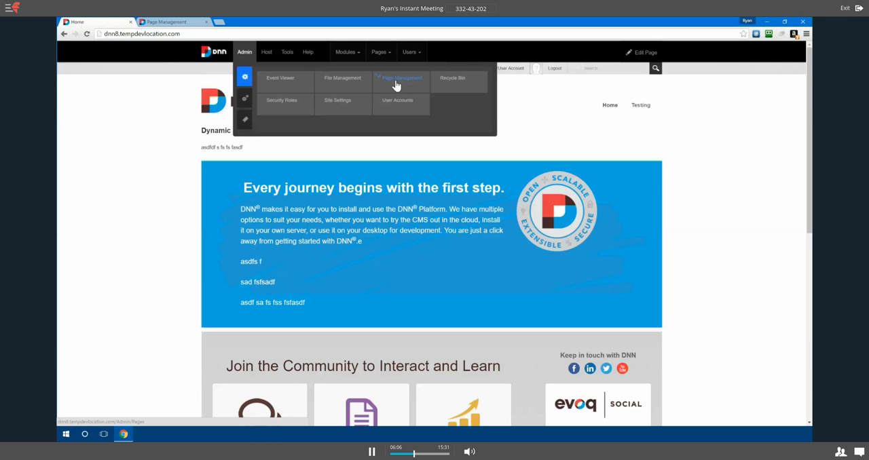
{"action": "left_click", "coordinate": [167, 22]}
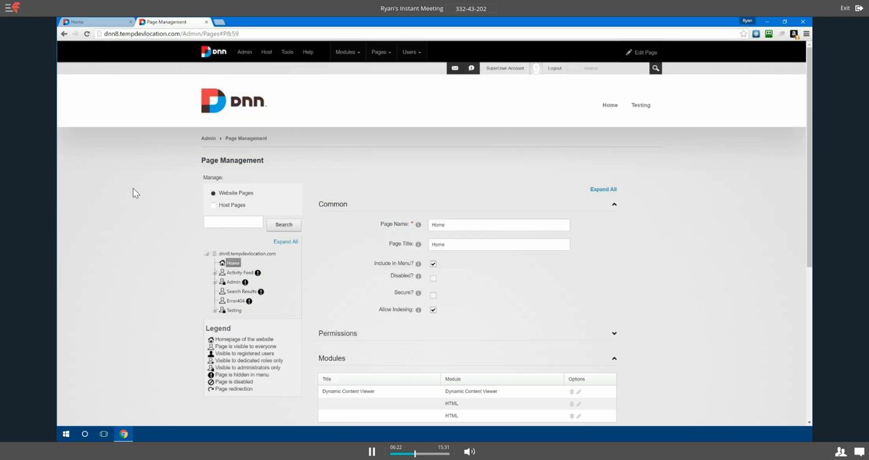
{"action": "scroll", "coordinate": [135, 168], "scroll_direction": "down", "scroll_amount": 1}
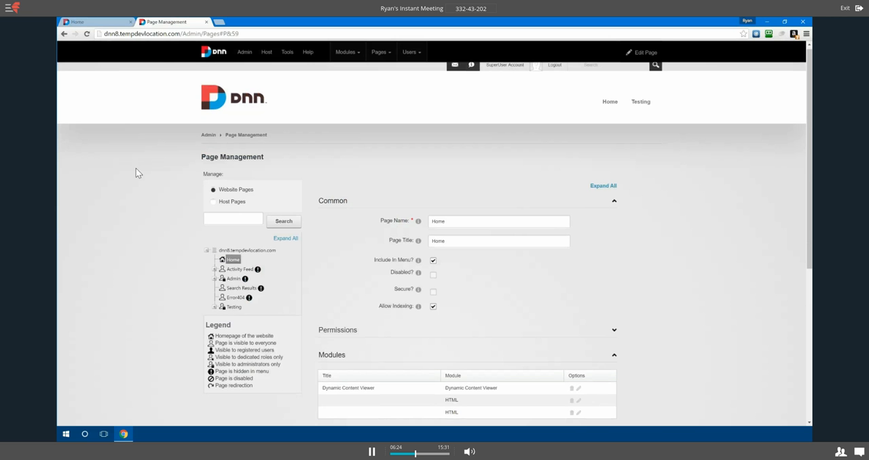
{"action": "scroll", "coordinate": [135, 171], "scroll_direction": "down", "scroll_amount": 1}
{"action": "scroll", "coordinate": [136, 173], "scroll_direction": "down", "scroll_amount": 1}
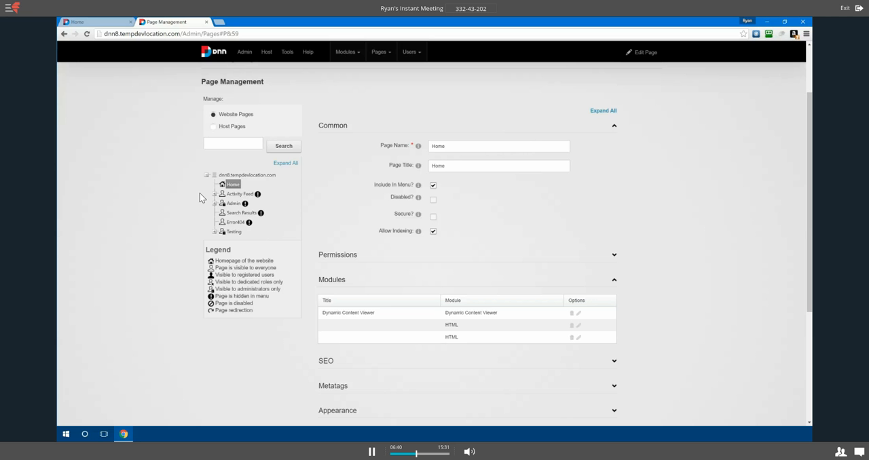
- Expand the entire website page tree and collapse its Admin branch
{"action": "left_click", "coordinate": [286, 164]}
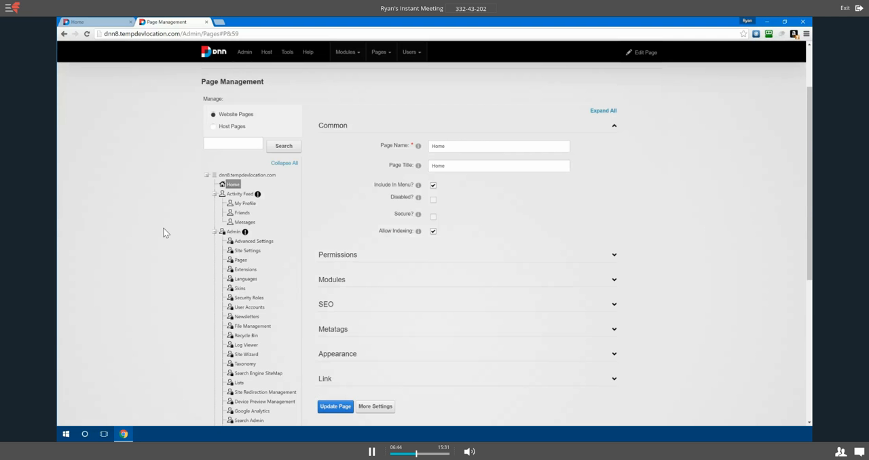
{"action": "scroll", "coordinate": [204, 218], "scroll_direction": "down", "scroll_amount": 1}
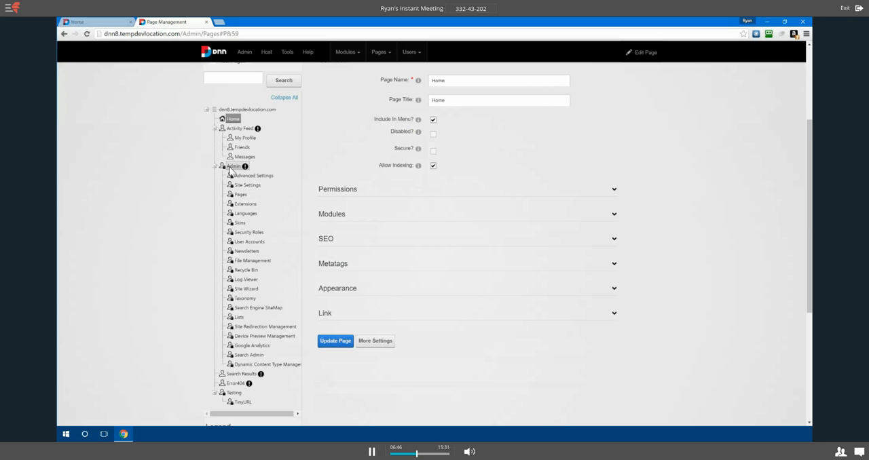
{"action": "left_click", "coordinate": [214, 167]}
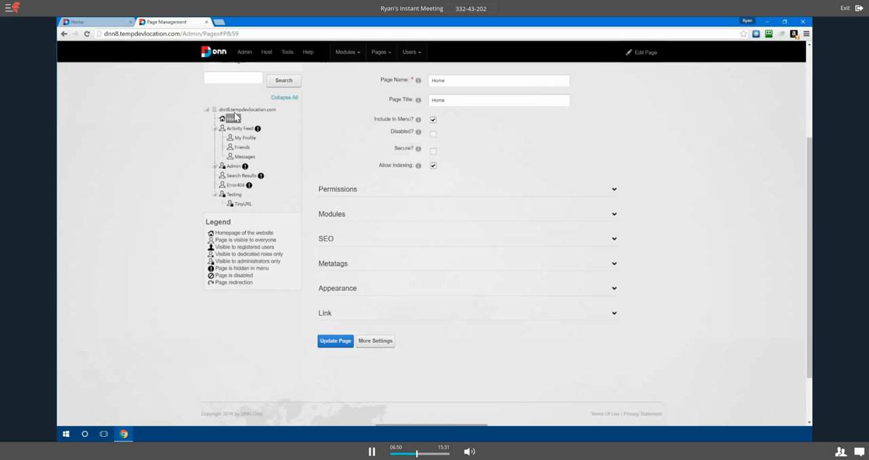
- Reorder the page tree so that Testing directly follows Error404 and Admin comes last
{"action": "left_click_drag", "start_coordinate": [234, 168], "coordinate": [267, 195]}
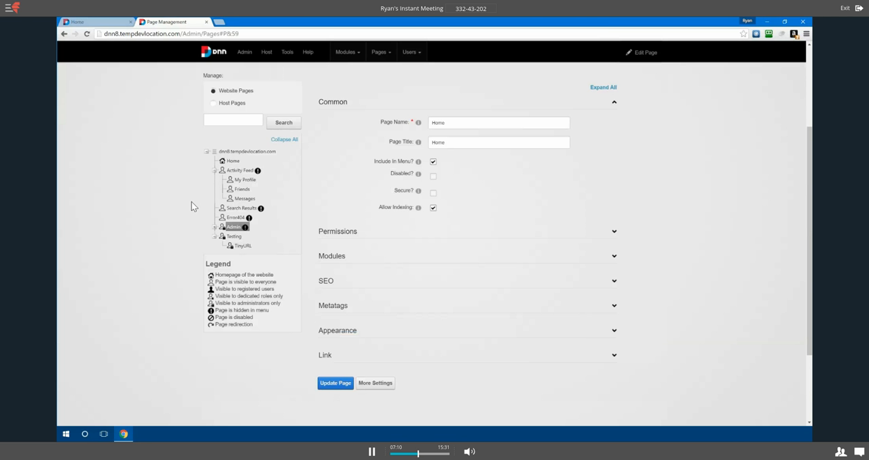
{"action": "left_click_drag", "start_coordinate": [234, 242], "coordinate": [286, 226]}
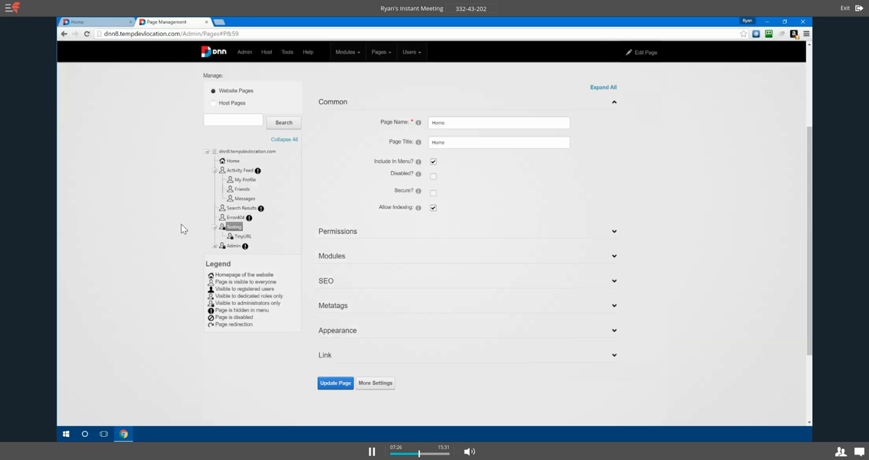
- Move the TinyURL page under Friends in the page tree, and return it to its place under Testing
{"action": "left_click_drag", "start_coordinate": [243, 236], "coordinate": [244, 195]}
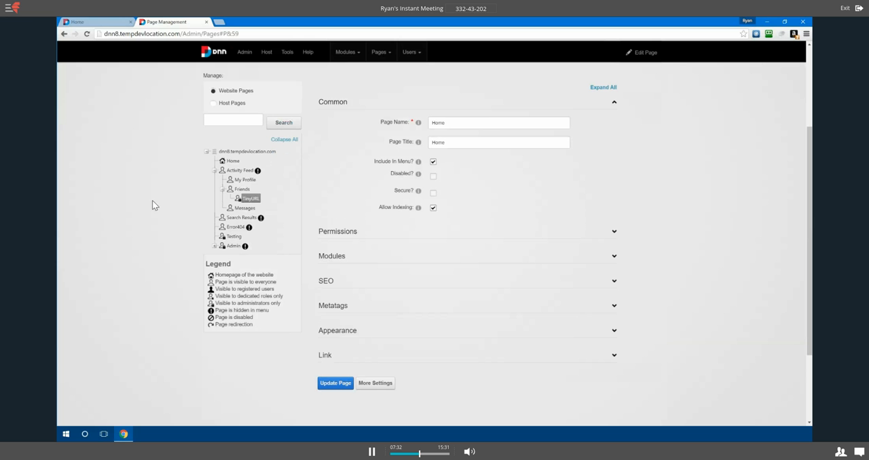
{"action": "left_click_drag", "start_coordinate": [253, 200], "coordinate": [236, 241]}
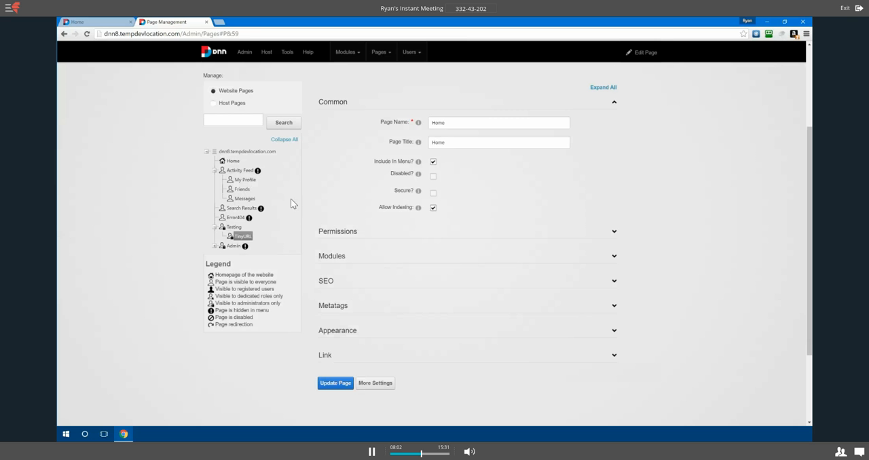
- Examine the page actions available for TinyURL in the page tree without choosing any
{"action": "right_click", "coordinate": [241, 239]}
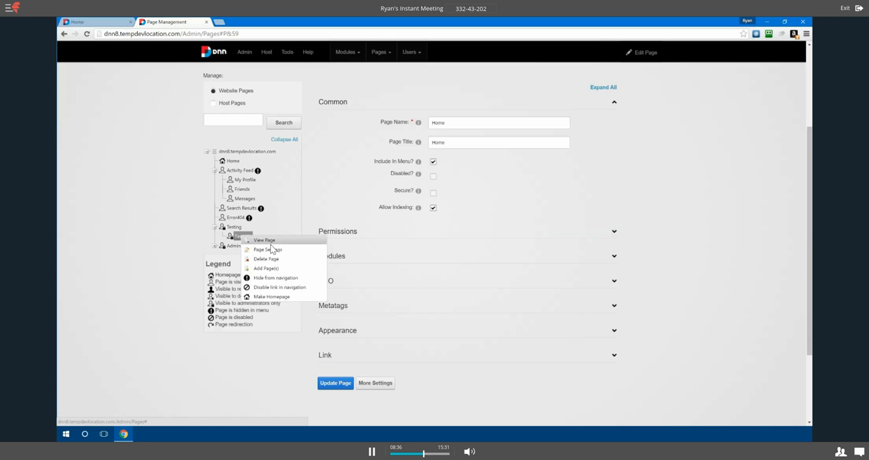
{"action": "left_click", "coordinate": [180, 219]}
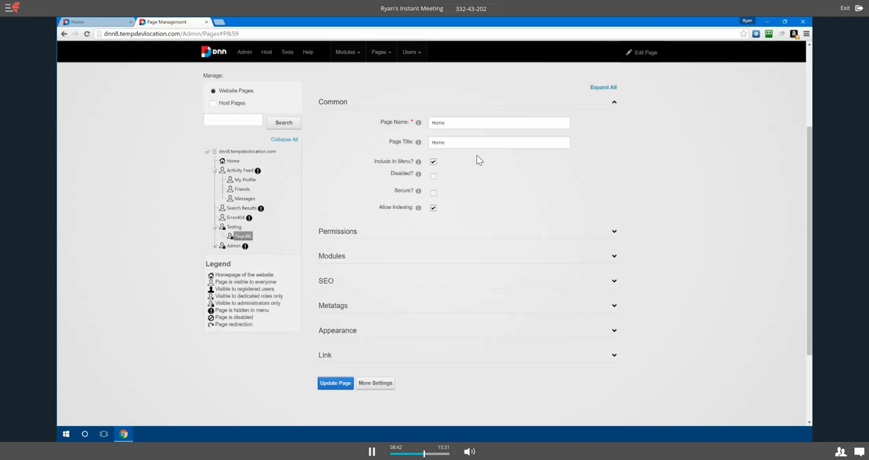
- Load the Testing page's settings from the page tree and expand its SEO section
{"action": "left_click", "coordinate": [233, 229]}
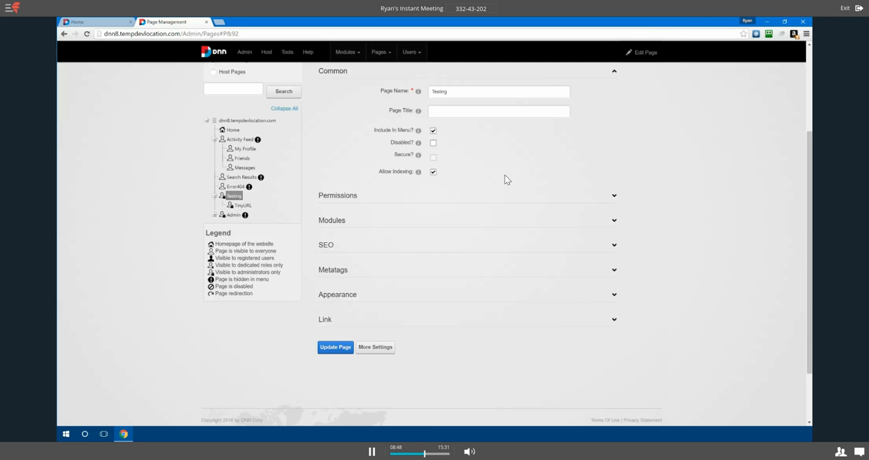
{"action": "scroll", "coordinate": [495, 196], "scroll_direction": "up", "scroll_amount": 1}
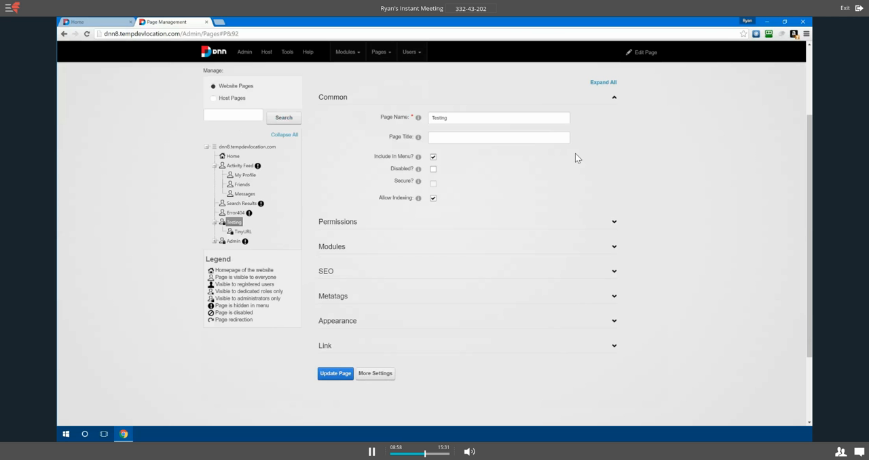
{"action": "left_click", "coordinate": [327, 273]}
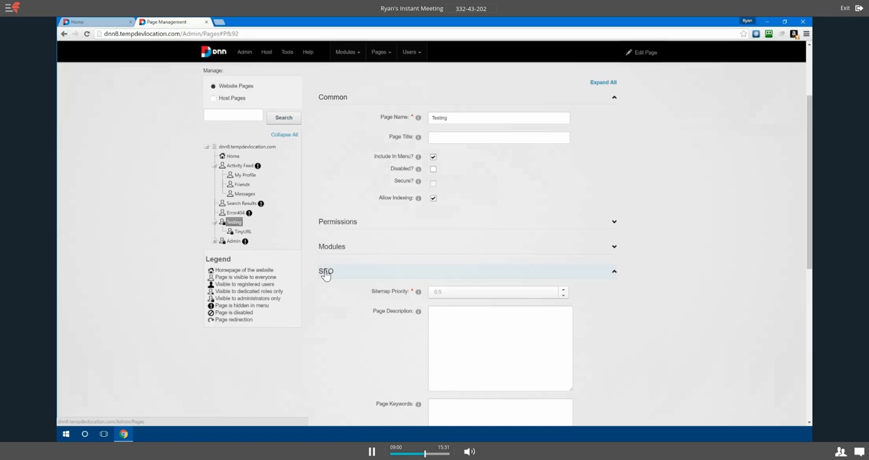
- Collapse the SEO section, and briefly view the Permissions and Appearance sections of the Testing page's settings
{"action": "left_click", "coordinate": [326, 272]}
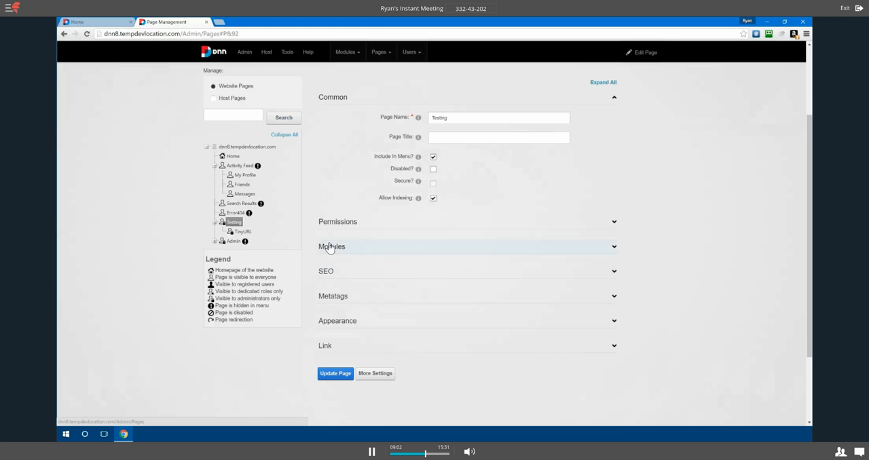
{"action": "left_click", "coordinate": [336, 222]}
{"action": "left_click", "coordinate": [335, 226]}
{"action": "left_click", "coordinate": [337, 322]}
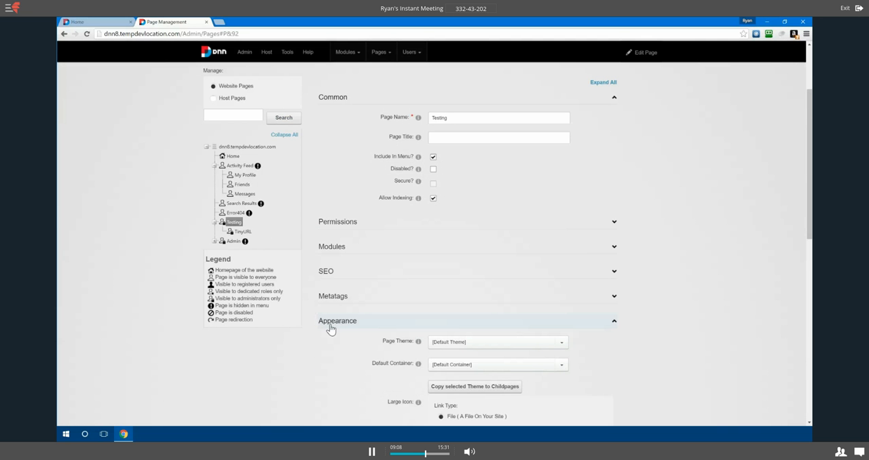
{"action": "left_click", "coordinate": [330, 328]}
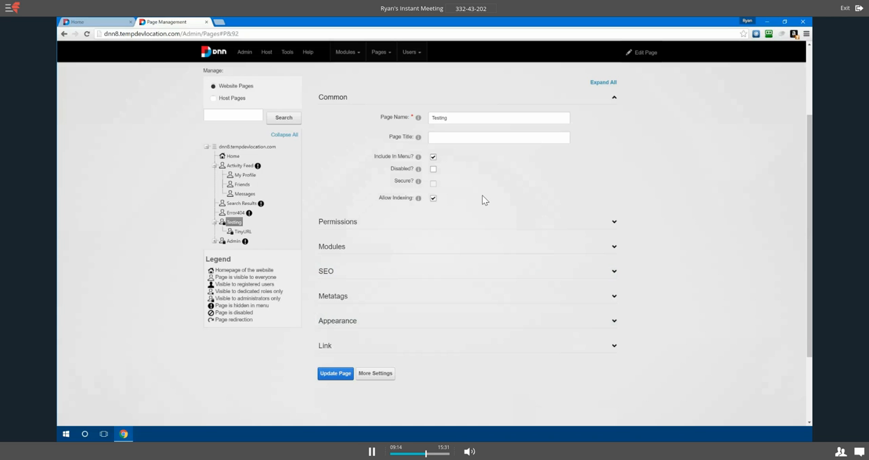
- View the Page Details in the Testing page's full settings dialog, and close it without changes
{"action": "left_click", "coordinate": [375, 374]}
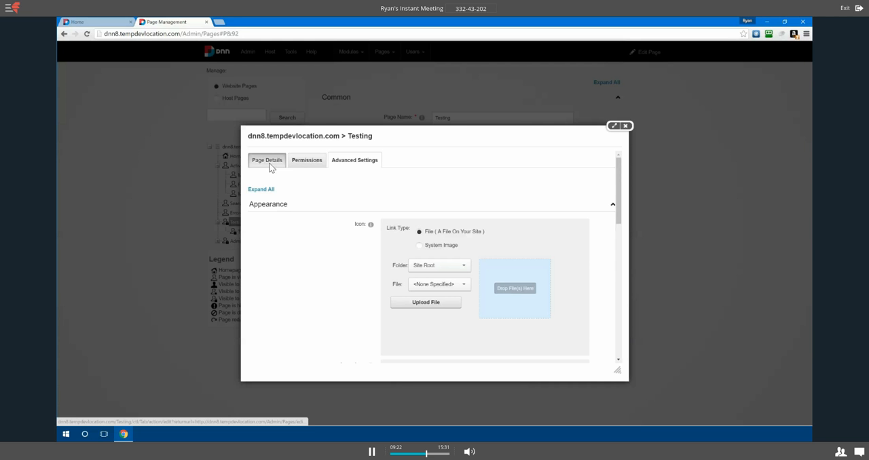
{"action": "left_click", "coordinate": [268, 162]}
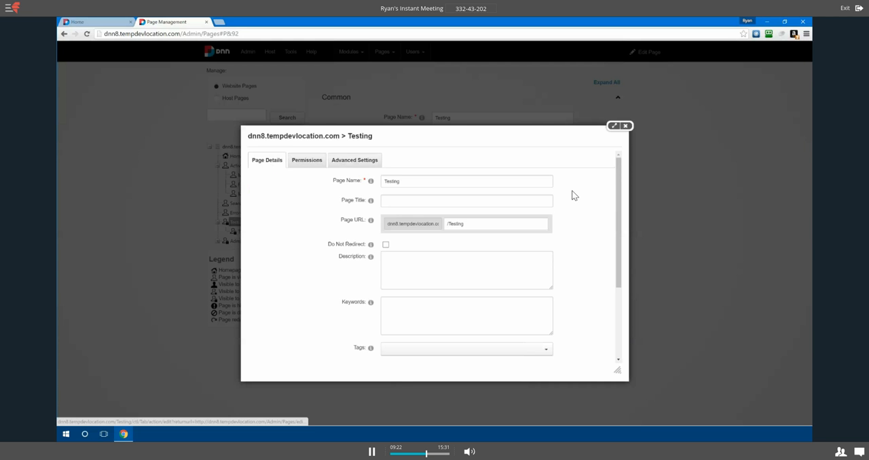
{"action": "left_click", "coordinate": [625, 127]}
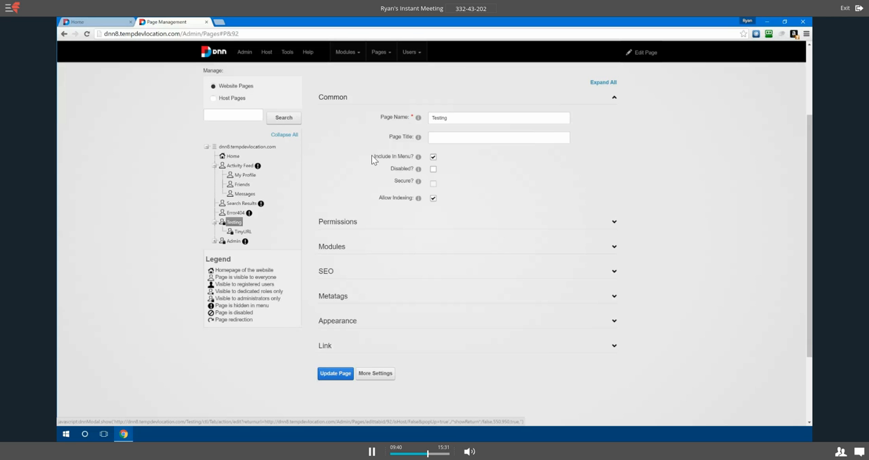
- Grant All Users the View Page permission for Testing, and exclude the page from the menu
{"action": "left_click", "coordinate": [328, 224]}
{"action": "scroll", "coordinate": [557, 231], "scroll_direction": "down", "scroll_amount": 1}
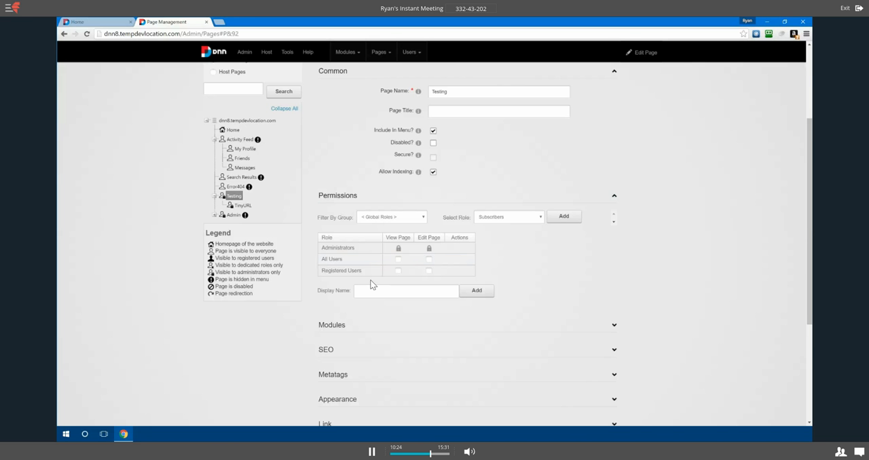
{"action": "left_click", "coordinate": [399, 259]}
{"action": "left_click", "coordinate": [433, 131]}
- Examine the Testing page's Modules list and its Appearance settings, including the help for Default Container
{"action": "scroll", "coordinate": [604, 271], "scroll_direction": "down", "scroll_amount": 2}
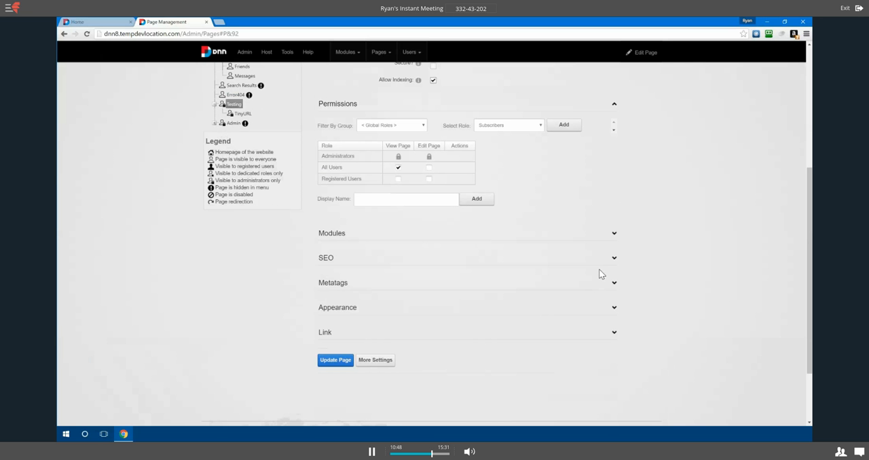
{"action": "left_click", "coordinate": [335, 237]}
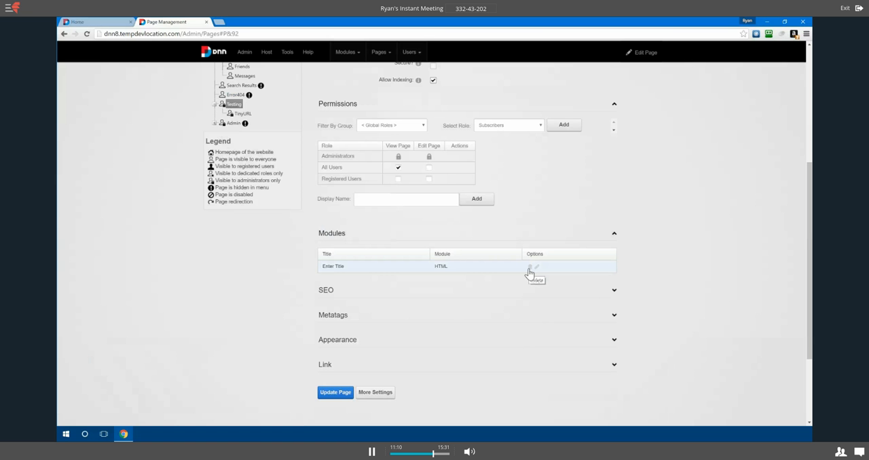
{"action": "left_click", "coordinate": [347, 345]}
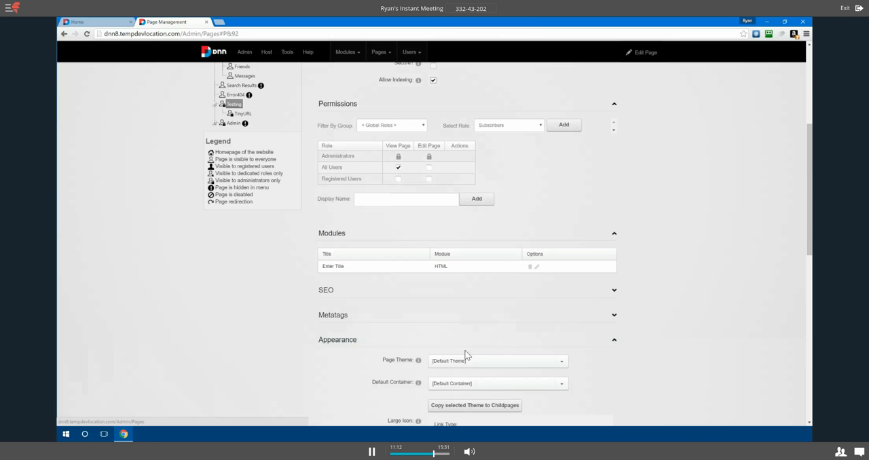
{"action": "scroll", "coordinate": [648, 346], "scroll_direction": "down", "scroll_amount": 2}
{"action": "scroll", "coordinate": [649, 347], "scroll_direction": "down", "scroll_amount": 1}
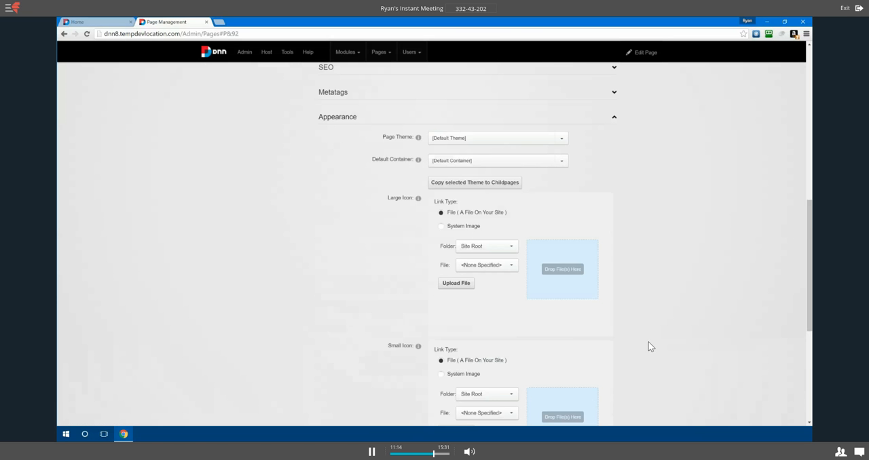
{"action": "scroll", "coordinate": [649, 347], "scroll_direction": "down", "scroll_amount": 1}
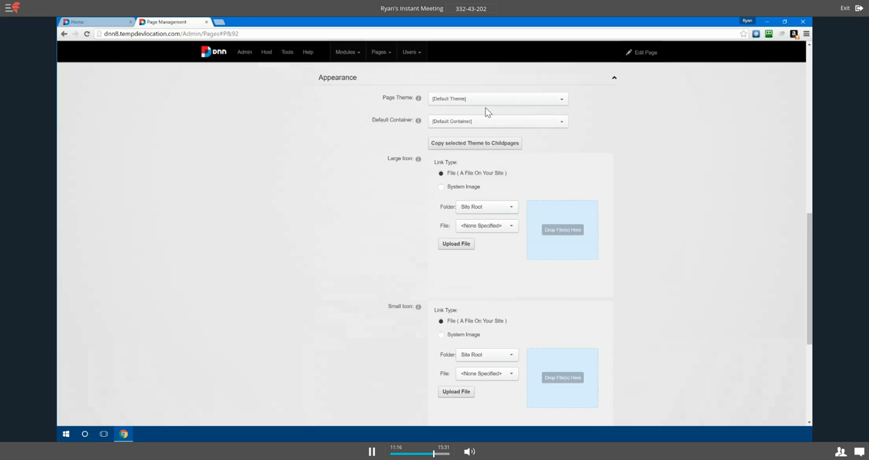
{"action": "mouse_move", "coordinate": [419, 126]}
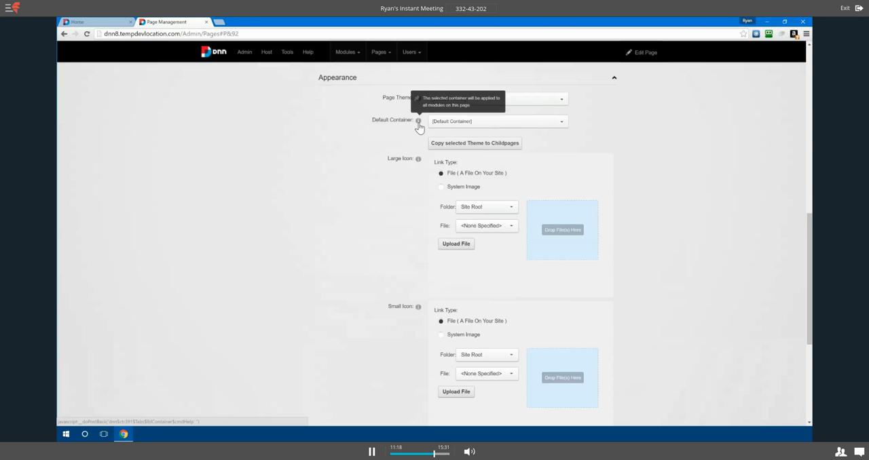
{"action": "scroll", "coordinate": [328, 245], "scroll_direction": "down", "scroll_amount": 3}
{"action": "scroll", "coordinate": [349, 251], "scroll_direction": "down", "scroll_amount": 1}
{"action": "left_click", "coordinate": [326, 248]}
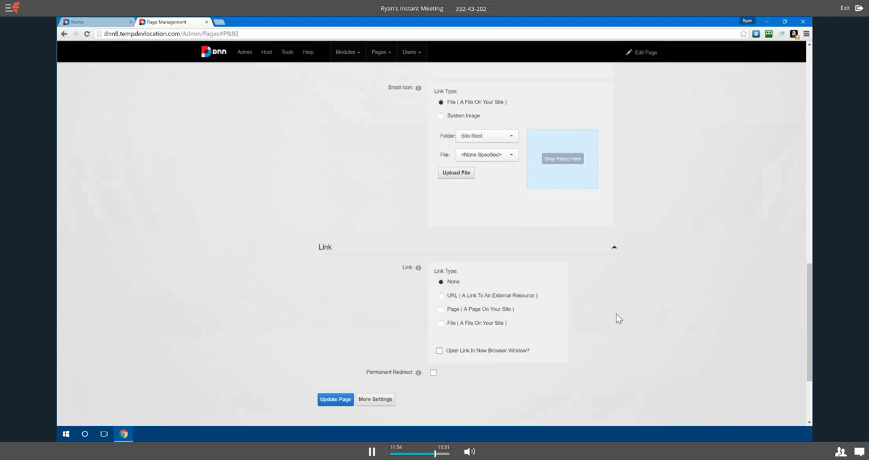
{"action": "left_click", "coordinate": [441, 296]}
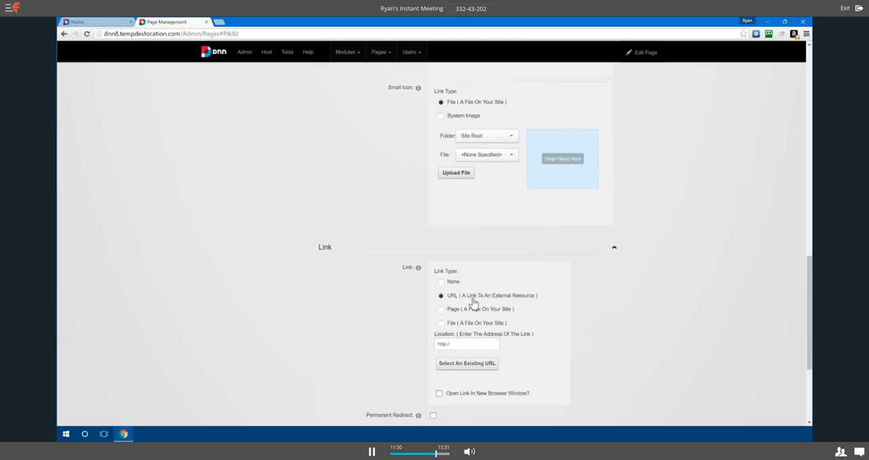
{"action": "left_click", "coordinate": [468, 344]}
{"action": "type", "text": "www.app"}
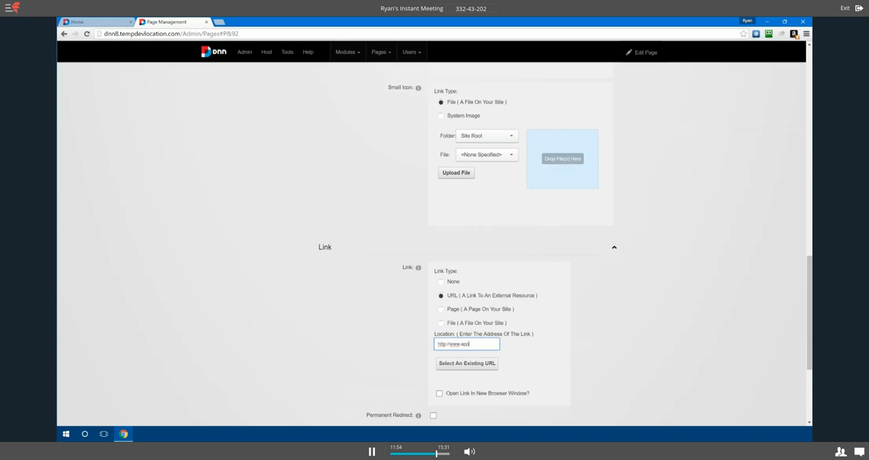
{"action": "type", "text": "le.com"}
- Switch the link type to Page, view the list of available target pages, and change the link type to File
{"action": "left_click", "coordinate": [440, 309]}
{"action": "left_click", "coordinate": [481, 336]}
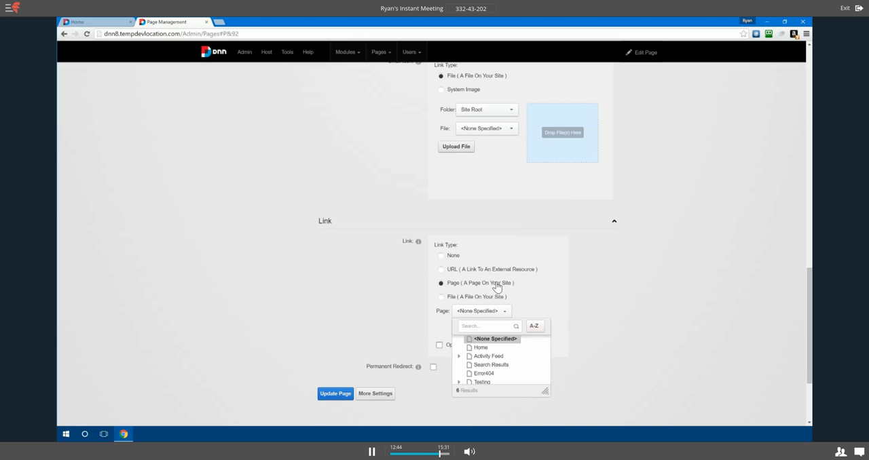
{"action": "left_click", "coordinate": [441, 298]}
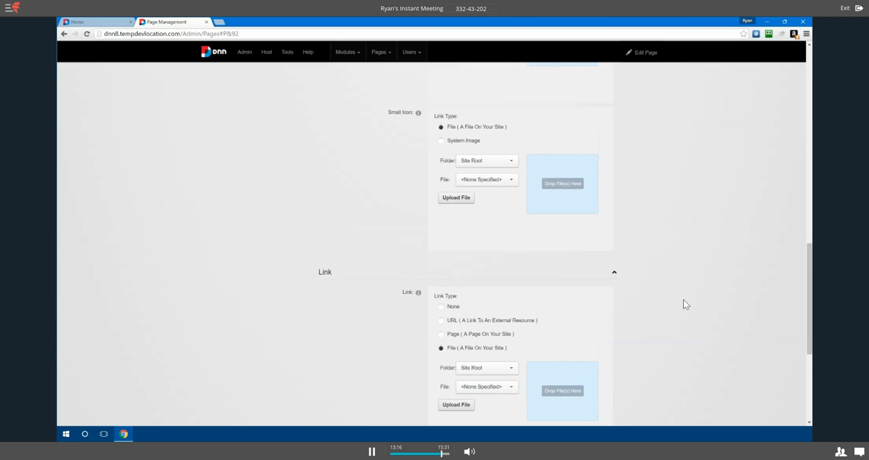
- Enable opening the Testing page's link in a new browser window
{"action": "scroll", "coordinate": [683, 299], "scroll_direction": "up", "scroll_amount": 5}
{"action": "scroll", "coordinate": [684, 301], "scroll_direction": "up", "scroll_amount": 3}
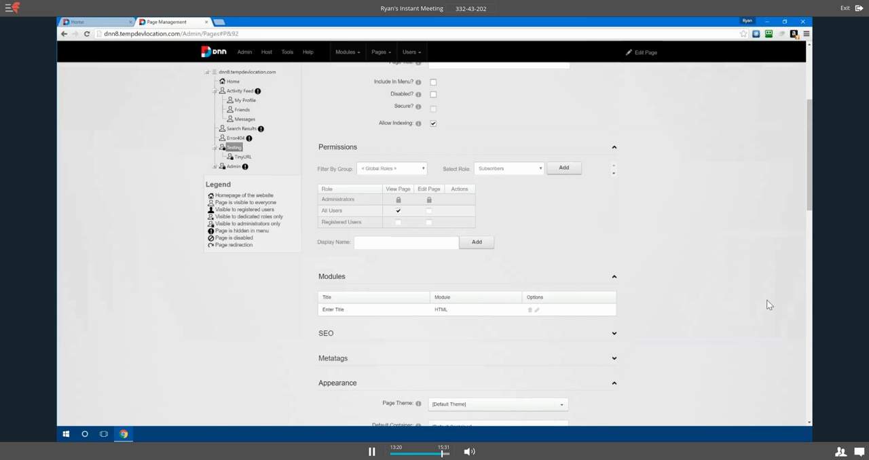
{"action": "scroll", "coordinate": [509, 244], "scroll_direction": "down", "scroll_amount": 1}
{"action": "scroll", "coordinate": [467, 244], "scroll_direction": "down", "scroll_amount": 6}
{"action": "scroll", "coordinate": [435, 244], "scroll_direction": "down", "scroll_amount": 3}
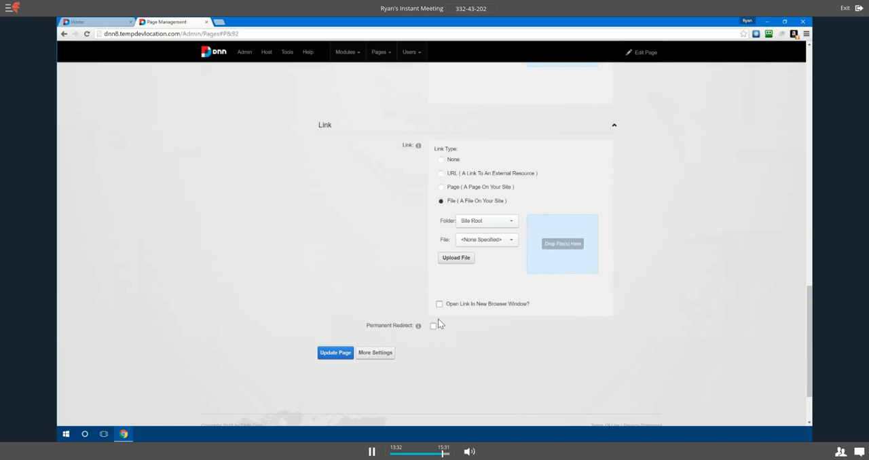
{"action": "left_click_drag", "start_coordinate": [450, 304], "coordinate": [530, 304]}
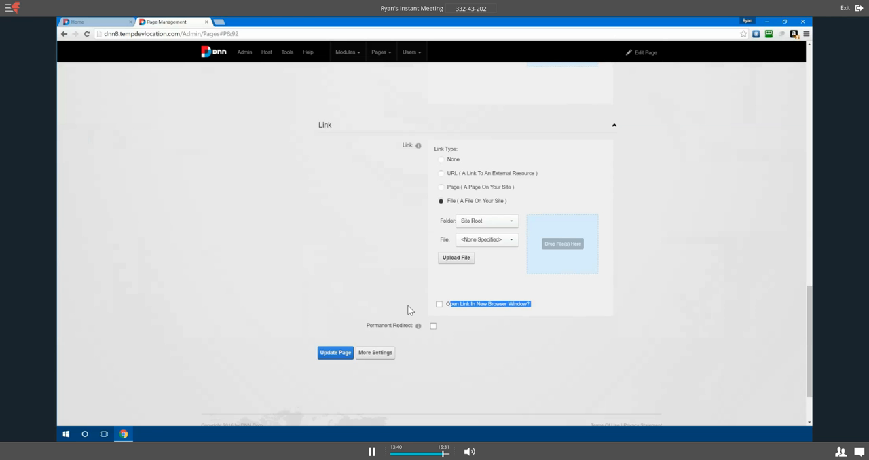
{"action": "left_click", "coordinate": [439, 305]}
{"action": "scroll", "coordinate": [358, 232], "scroll_direction": "up", "scroll_amount": 3}
{"action": "scroll", "coordinate": [392, 284], "scroll_direction": "down", "scroll_amount": 3}
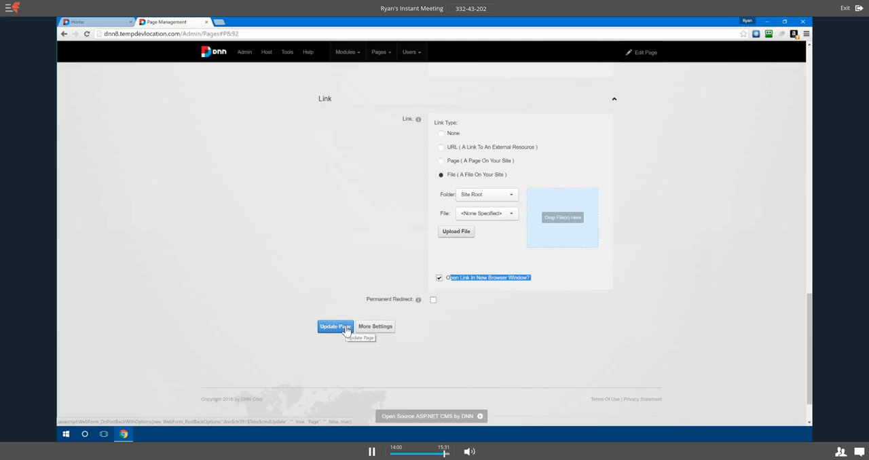
{"action": "left_click", "coordinate": [674, 223]}
- Try to open the form for adding pages below Home from the page tree
{"action": "scroll", "coordinate": [673, 222], "scroll_direction": "up", "scroll_amount": 5}
{"action": "scroll", "coordinate": [674, 224], "scroll_direction": "up", "scroll_amount": 8}
{"action": "scroll", "coordinate": [674, 224], "scroll_direction": "up", "scroll_amount": 1}
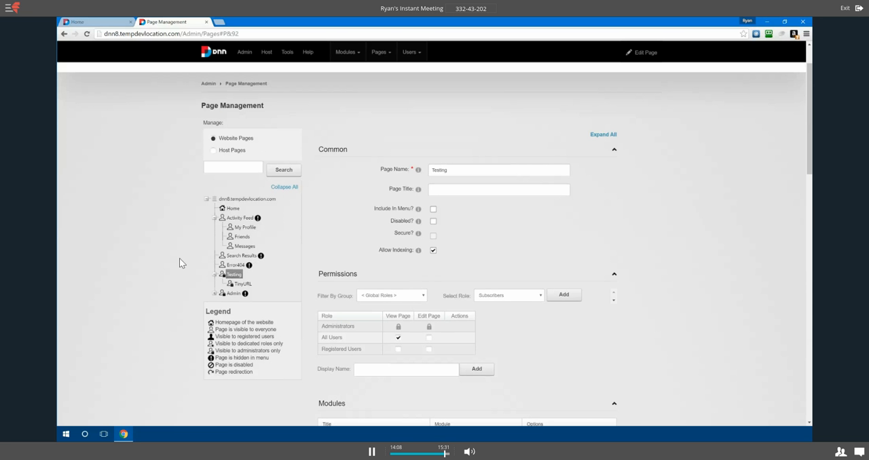
{"action": "right_click", "coordinate": [232, 210]}
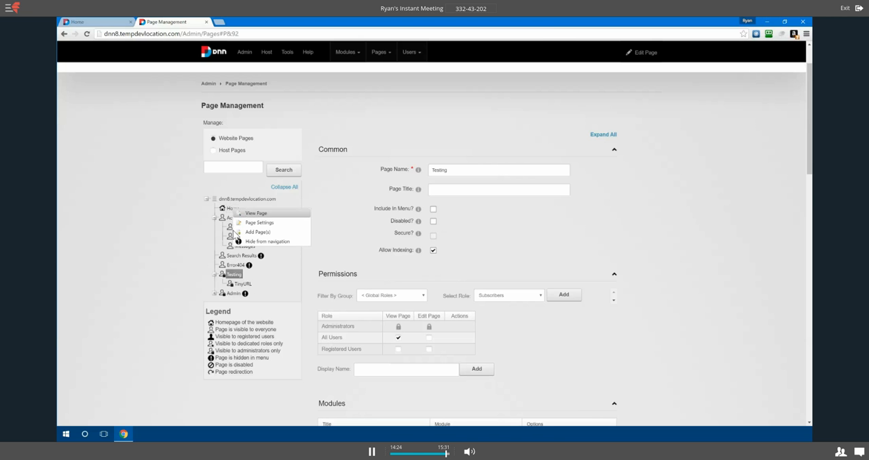
{"action": "left_click", "coordinate": [258, 233]}
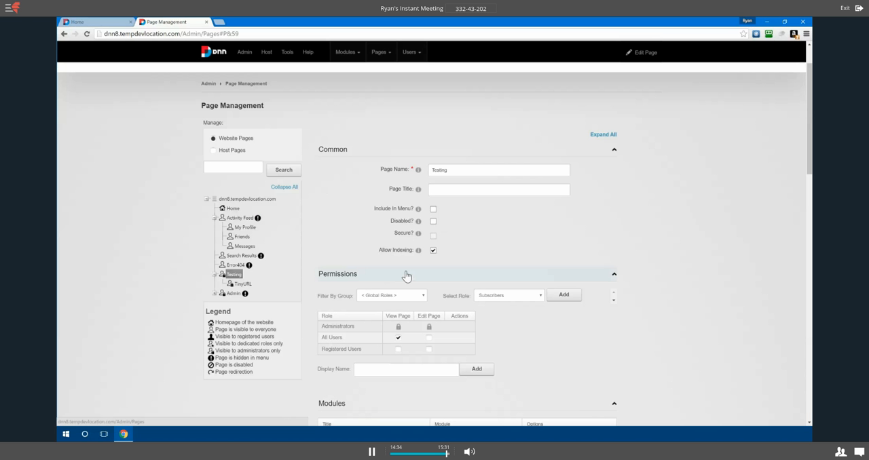
- Reload Page Management and open the form for adding pages below Home
{"action": "left_click", "coordinate": [250, 85]}
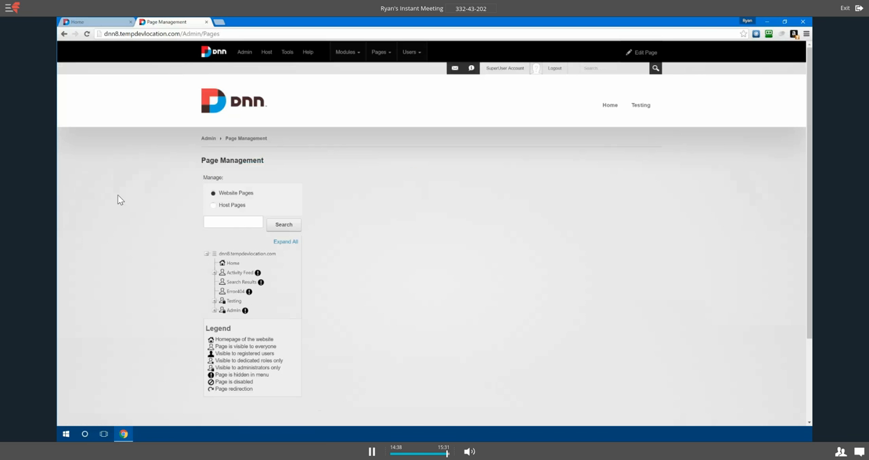
{"action": "right_click", "coordinate": [232, 266]}
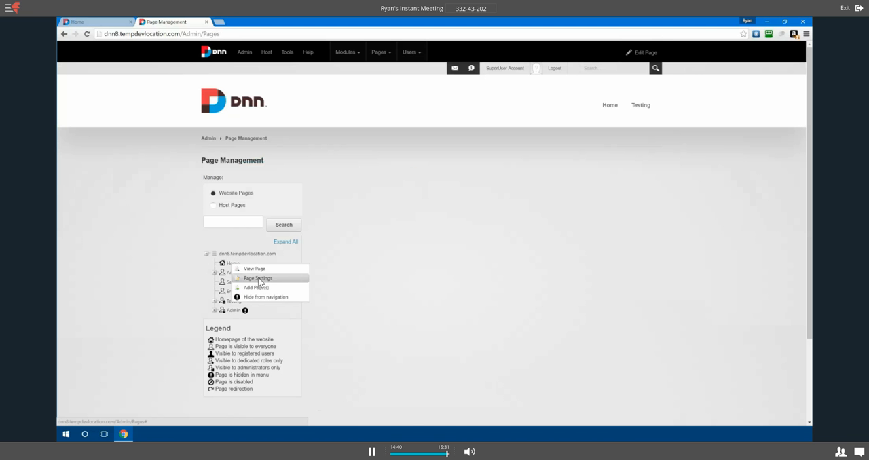
{"action": "left_click", "coordinate": [251, 287]}
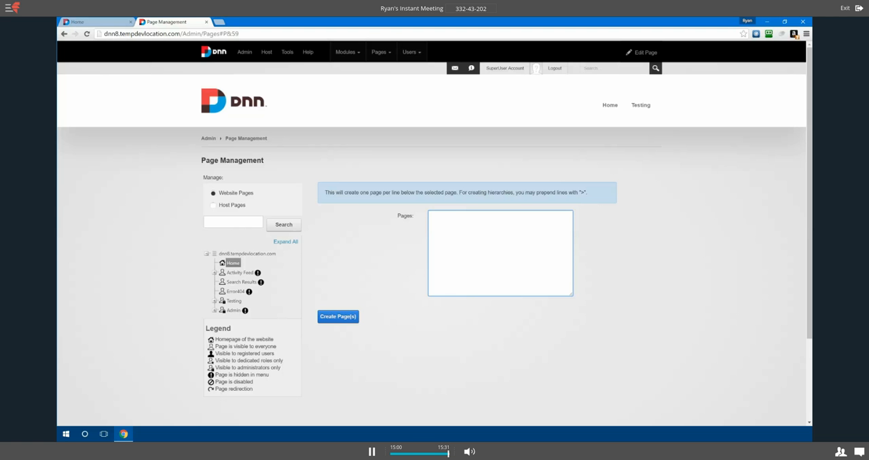
- List five placeholder page names in the Pages field, one per line, prefixing the last two with ">" for hierarchy
{"action": "type", "text": "lkjkljk"}
{"action": "key", "text": "Return"}
{"action": "type", "text": "jkljkljk"}
{"action": "key", "text": "Return"}
{"action": "type", "text": "jkljkljk"}
{"action": "key", "text": "Return"}
{"action": "type", "text": ">jkljkljk"}
{"action": "key", "text": "Return"}
{"action": "type", "text": ">jkljkl"}
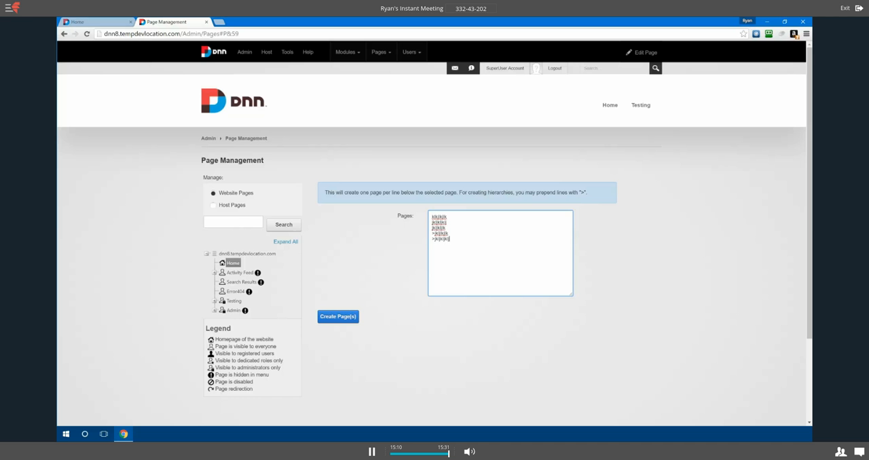